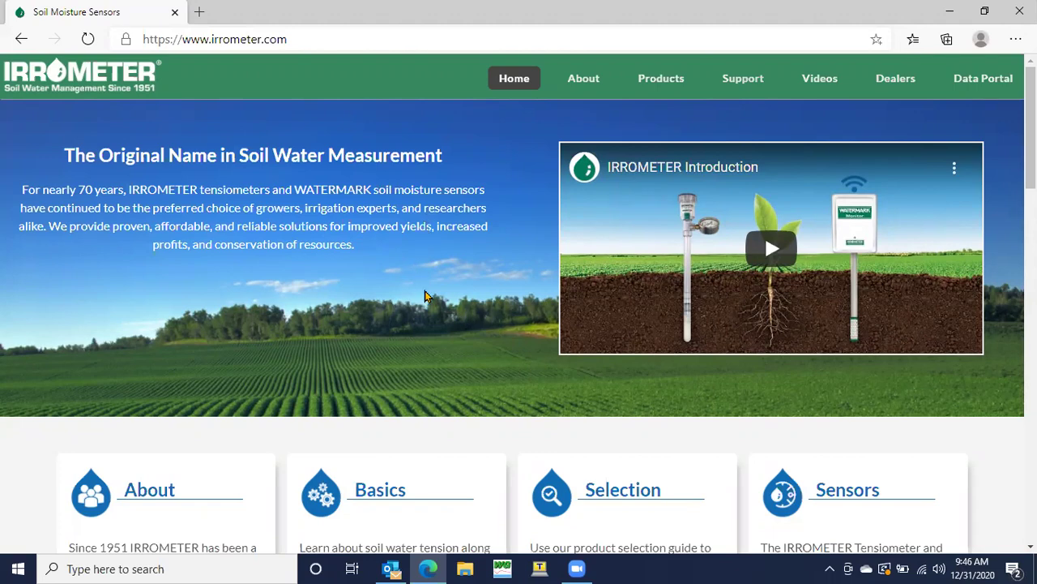
Browse the Irrometer data loggers page for the 900M Monitor details, then close Edge
scroll(427, 296, down, 3)
scroll(426, 295, down, 3)
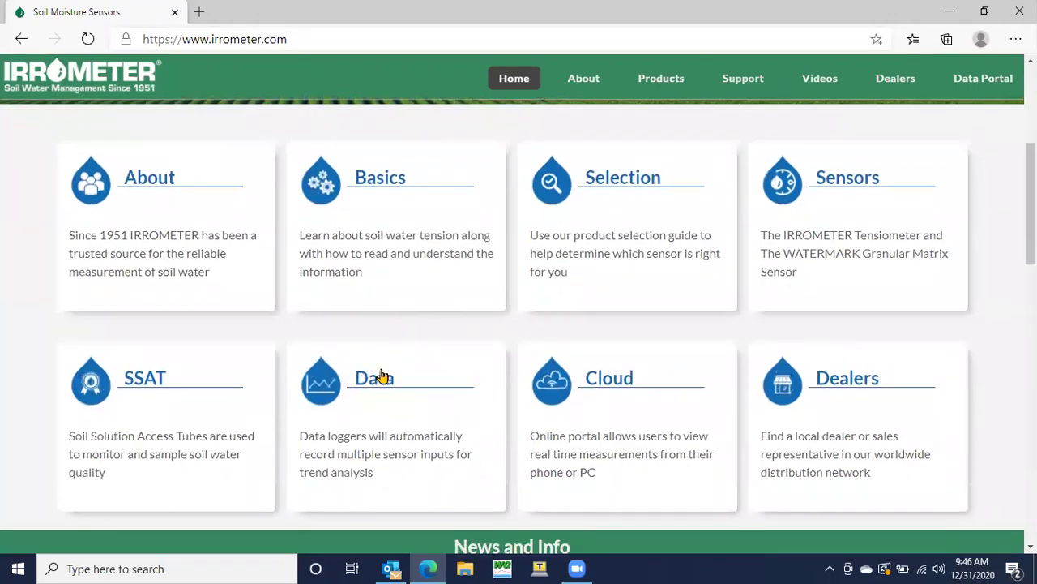
click(382, 379)
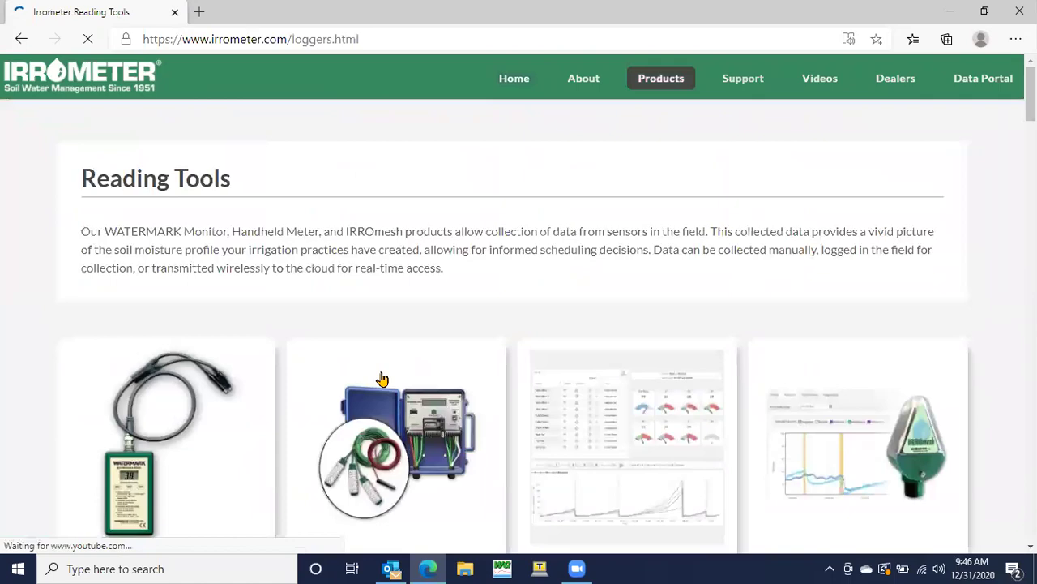
scroll(382, 379, down, 3)
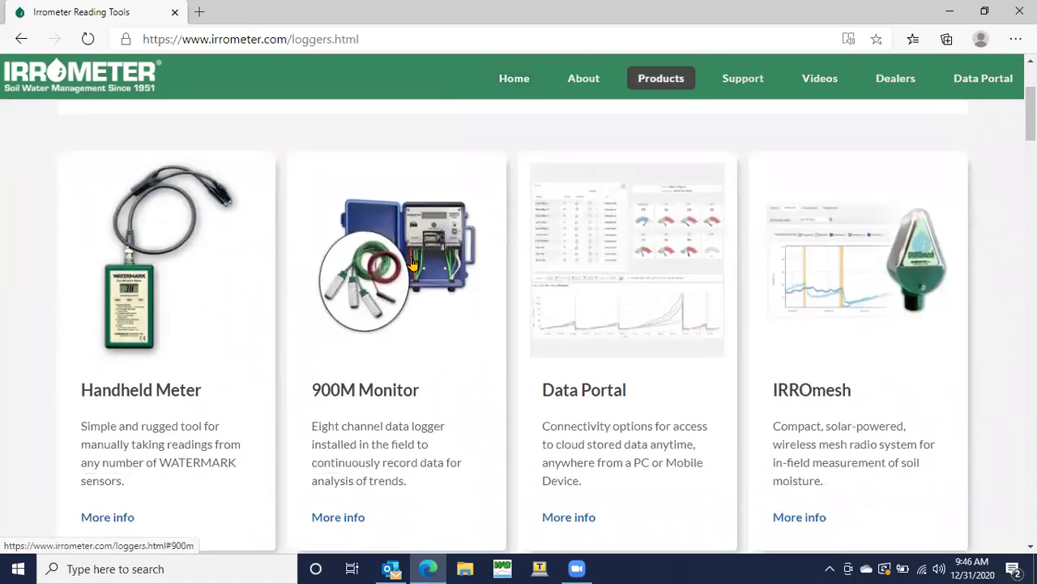
click(412, 264)
scroll(411, 263, down, 3)
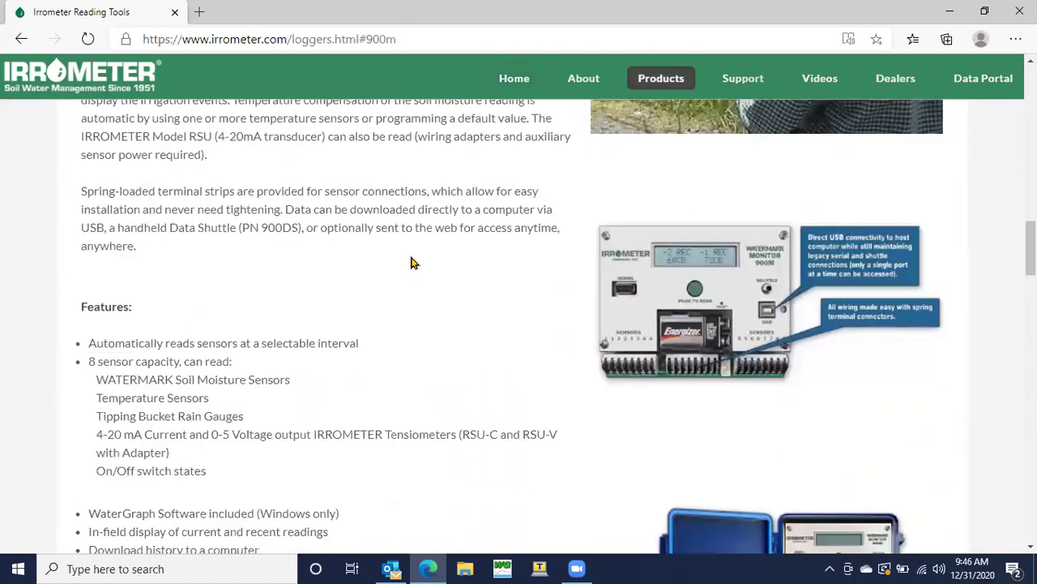
scroll(412, 263, down, 6)
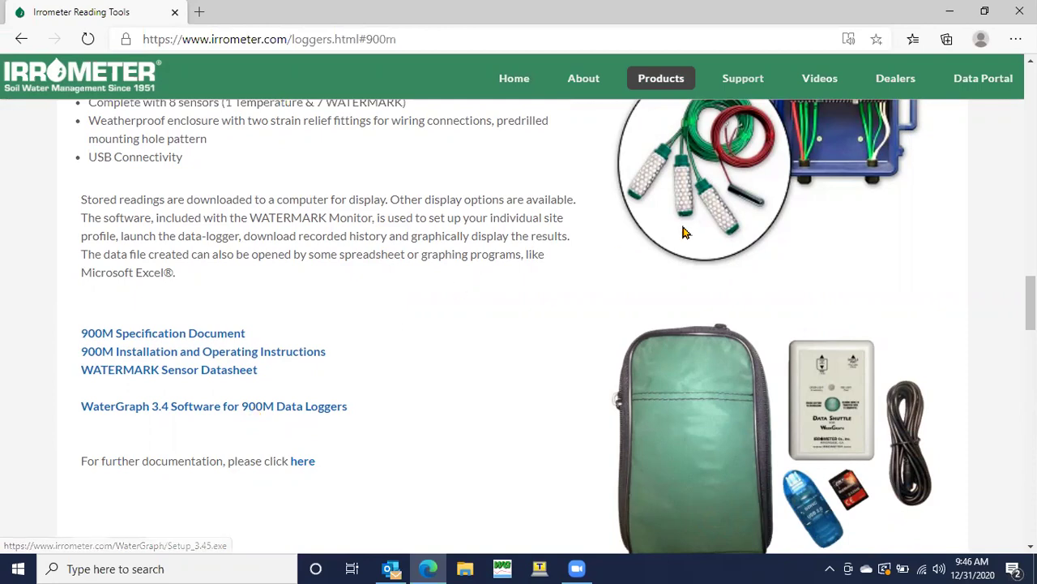
click(1020, 11)
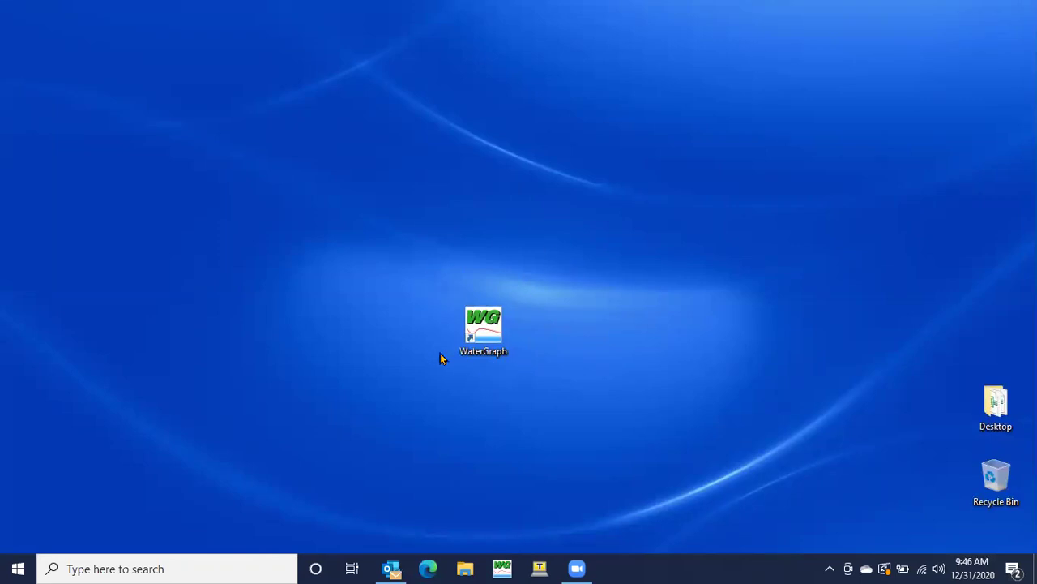
Launch WaterGraph and autodetect the datalogger, connecting on serial port COM38
double_click(494, 338)
click(240, 61)
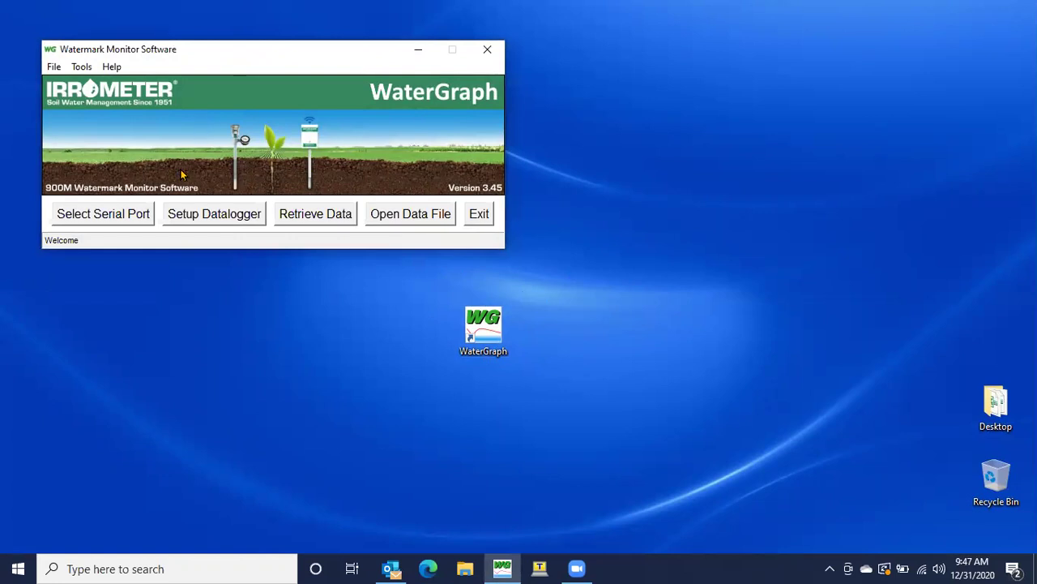
click(122, 217)
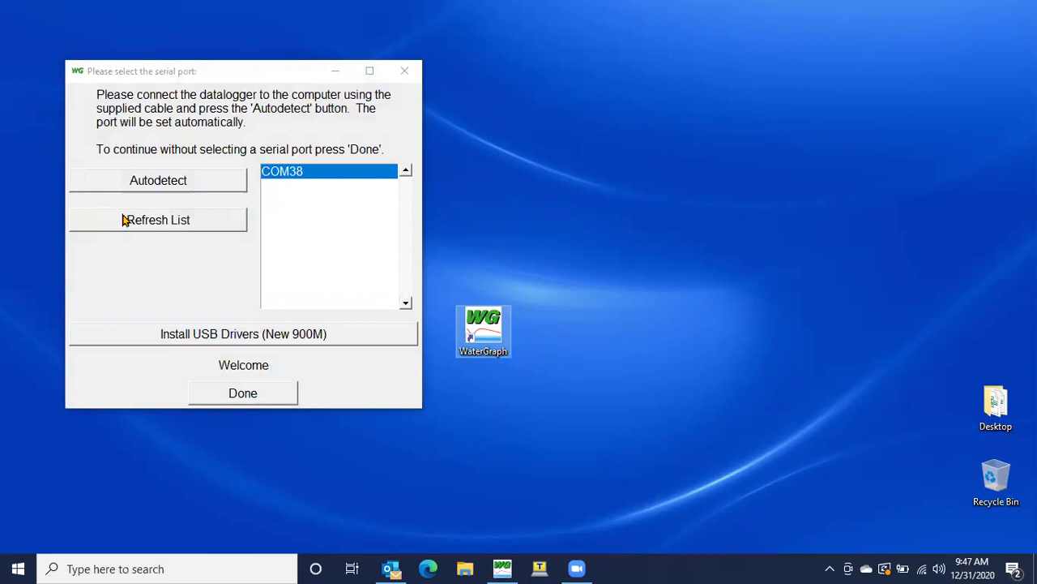
click(176, 72)
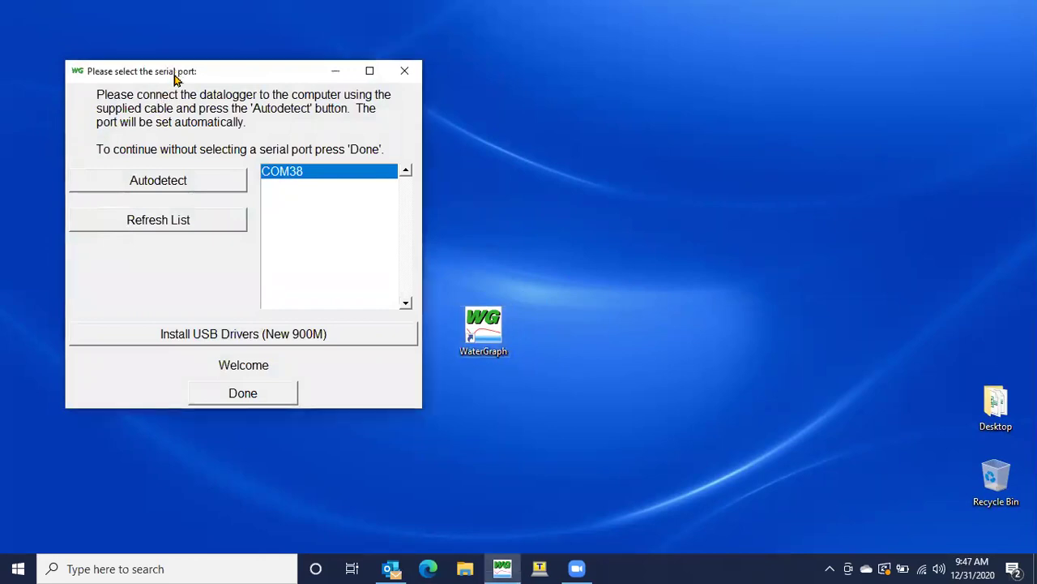
click(172, 187)
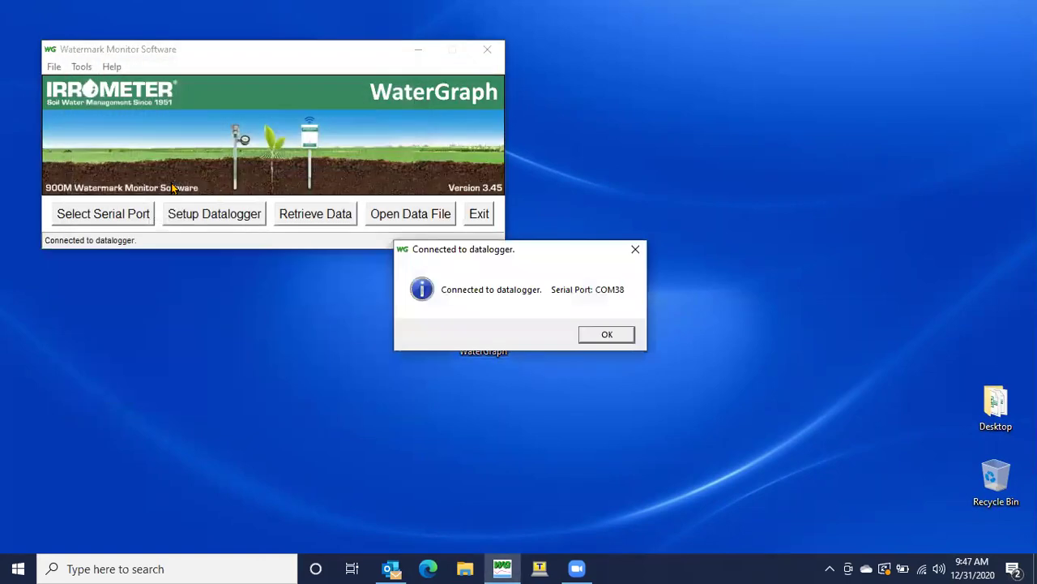
click(608, 336)
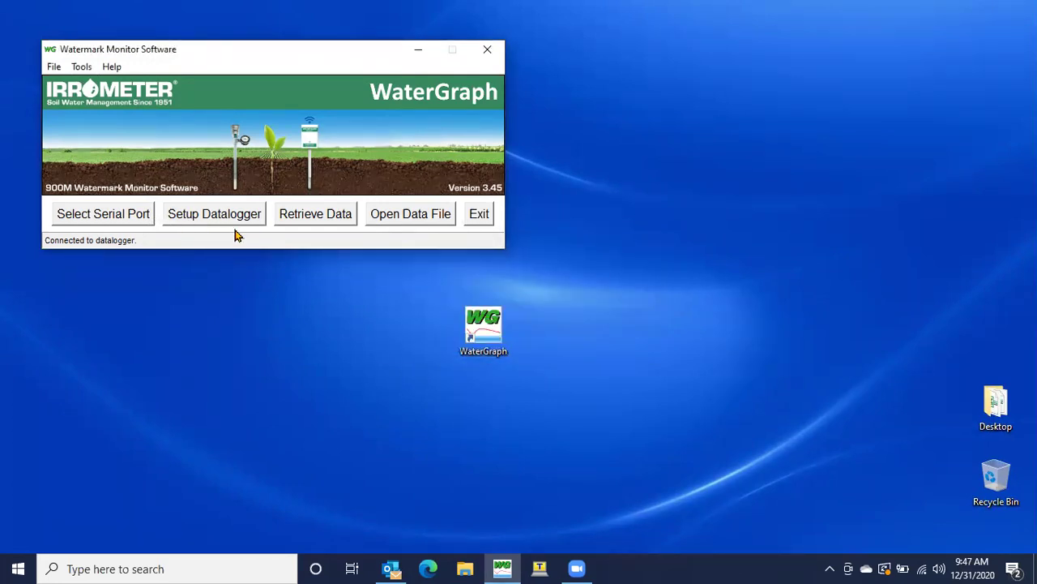
Retrieve the datalogger setup showing name 23145, 12-hour interval and eight Watermark sensors
click(219, 217)
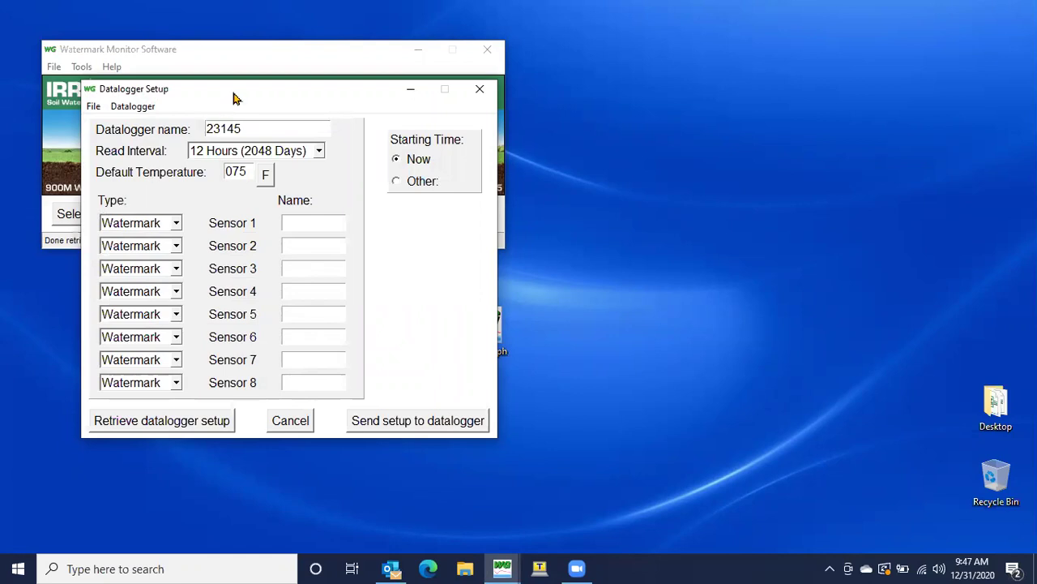
drag(235, 97, 285, 96)
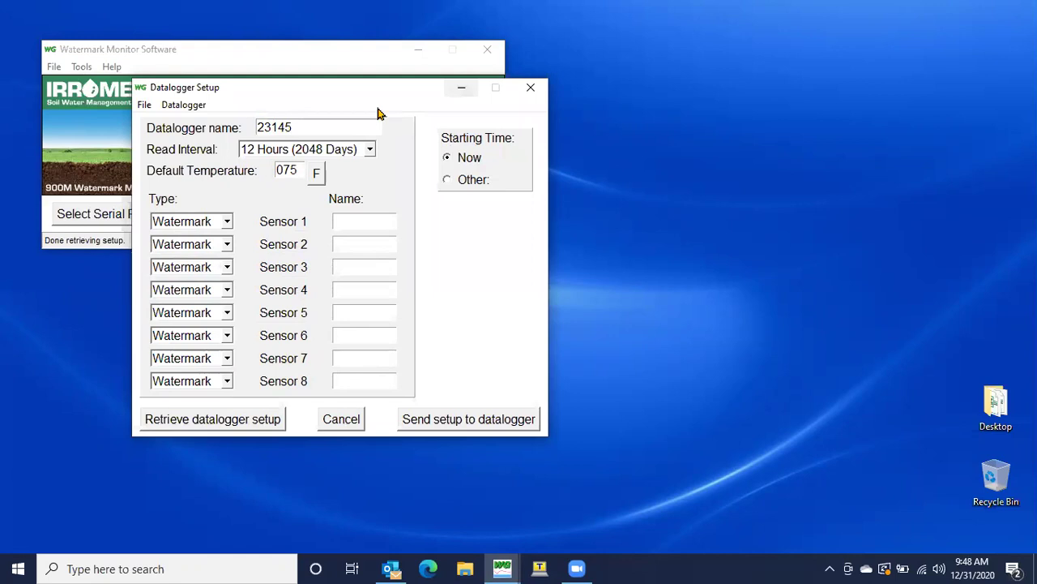
Replace the datalogger name 23145 with 'Jacob's Field'
click(320, 120)
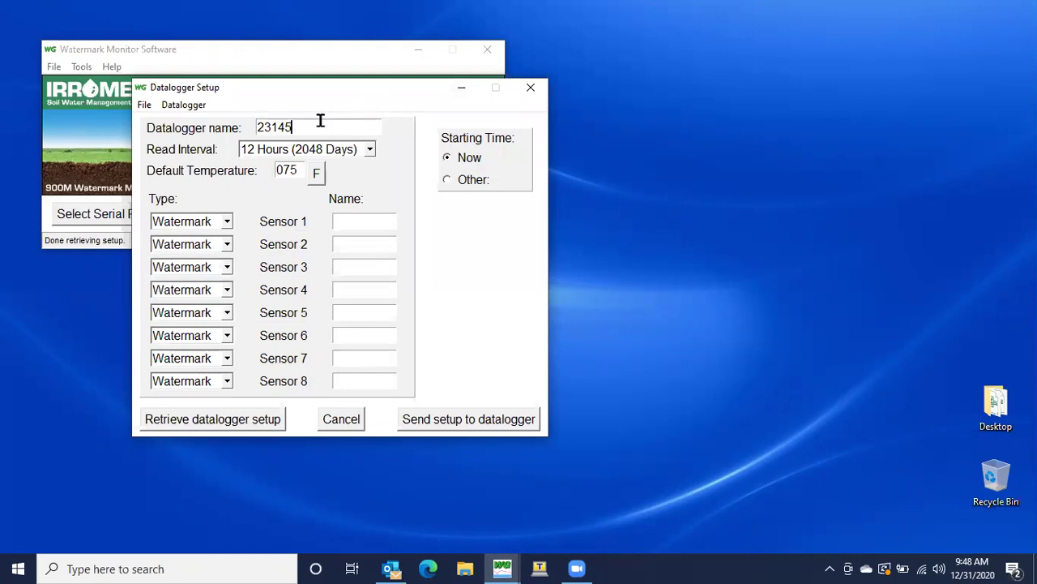
key(BackSpace)
key(BackSpace)
key(BackSpace)
key(BackSpace)
key(BackSpace)
text(Jacob's Field)
Choose 4 Hours (682 Days) as the read interval instead of 12 Hours
click(370, 150)
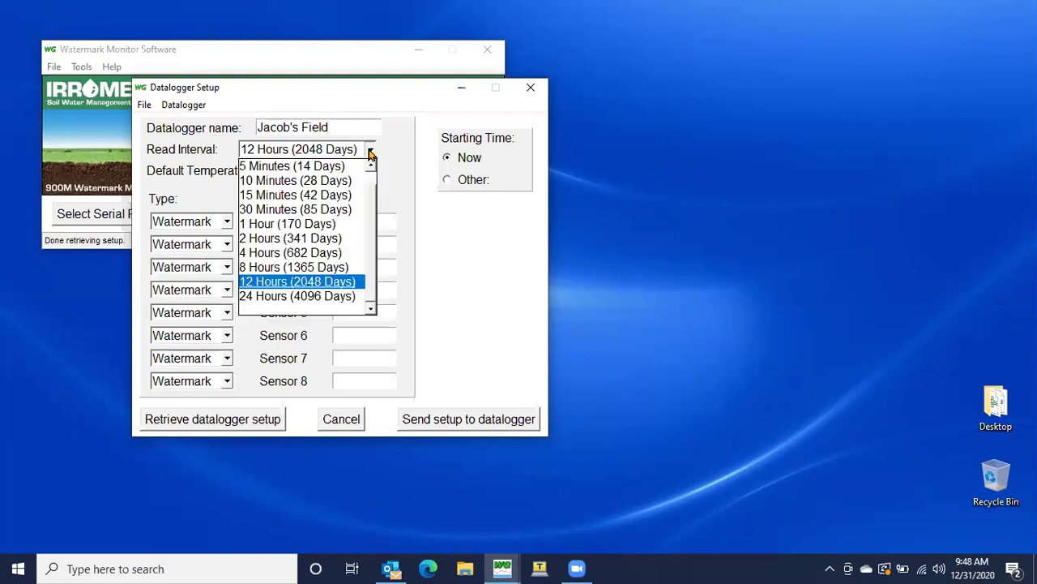
click(271, 253)
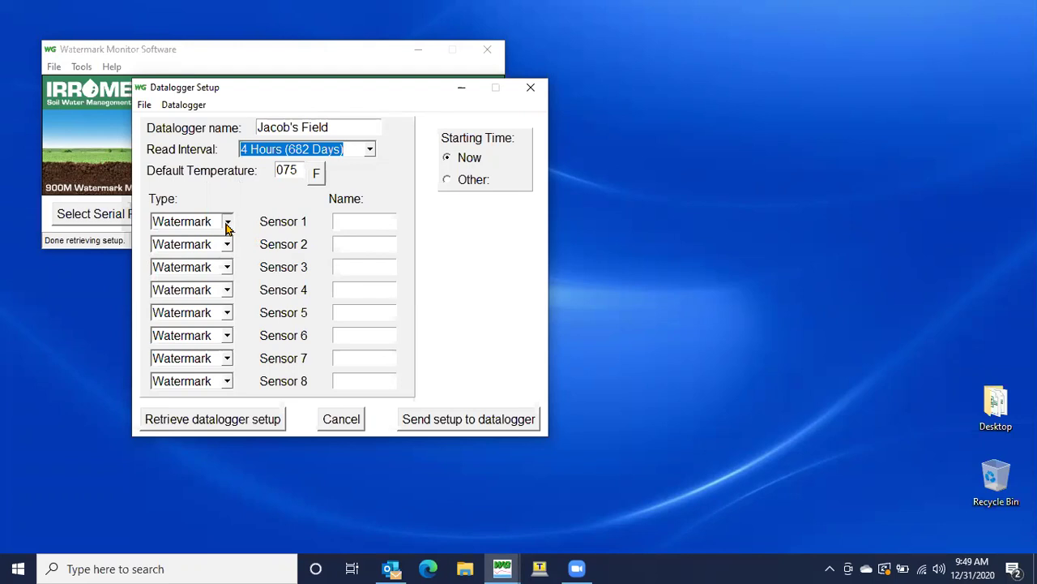
Set Sensor 1 to Temp (F), Sensor 8 to Switch, Sensor 7 to Rain, keeping Sensor 6 Watermark
click(227, 223)
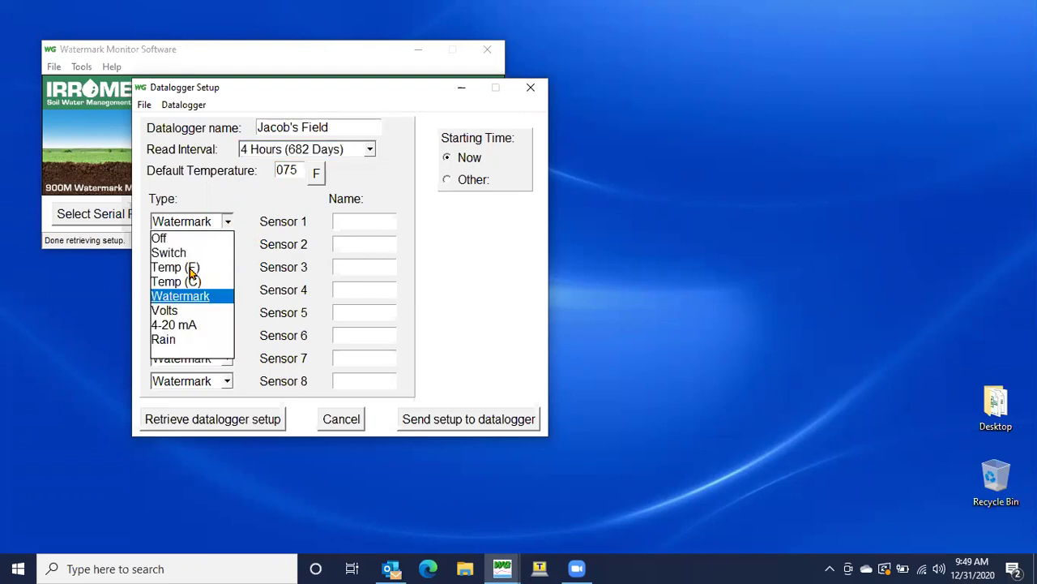
click(190, 269)
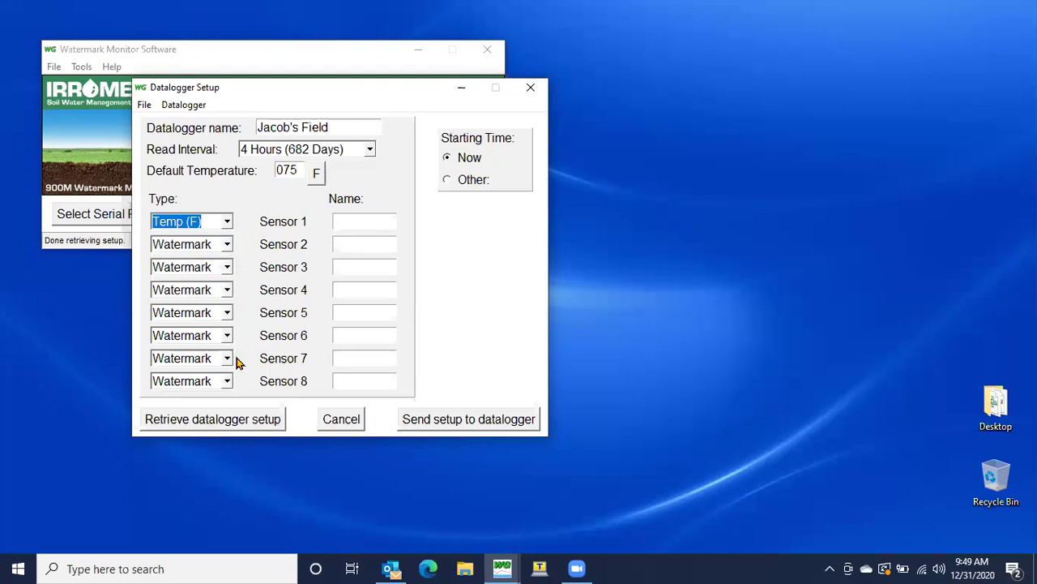
click(226, 382)
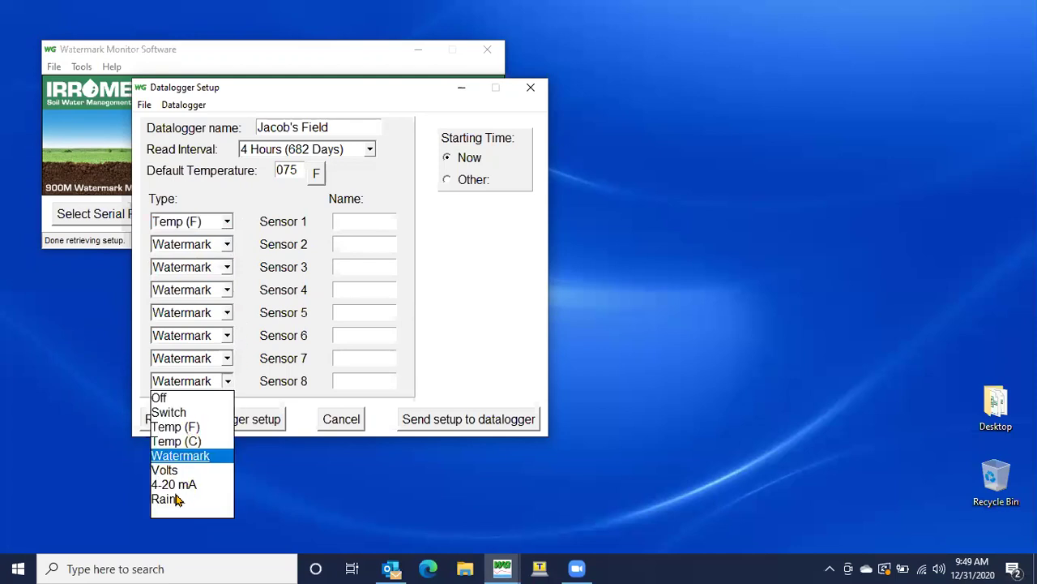
click(168, 413)
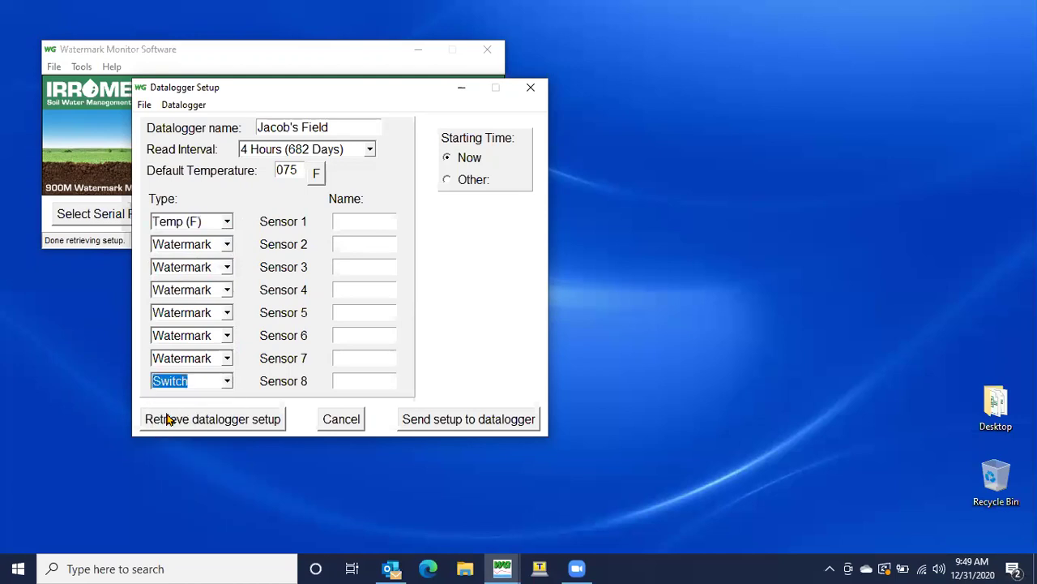
click(228, 363)
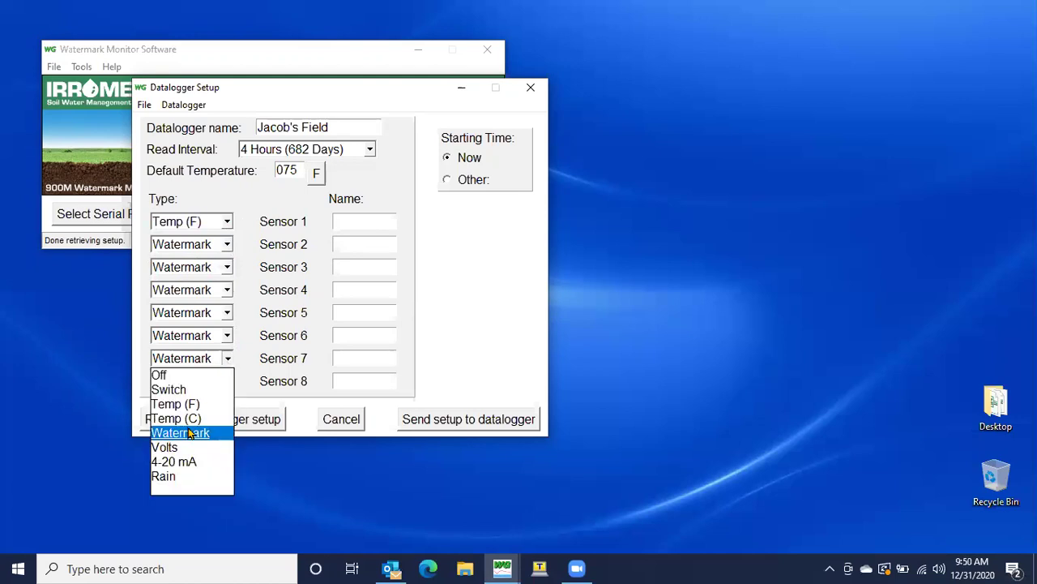
click(166, 478)
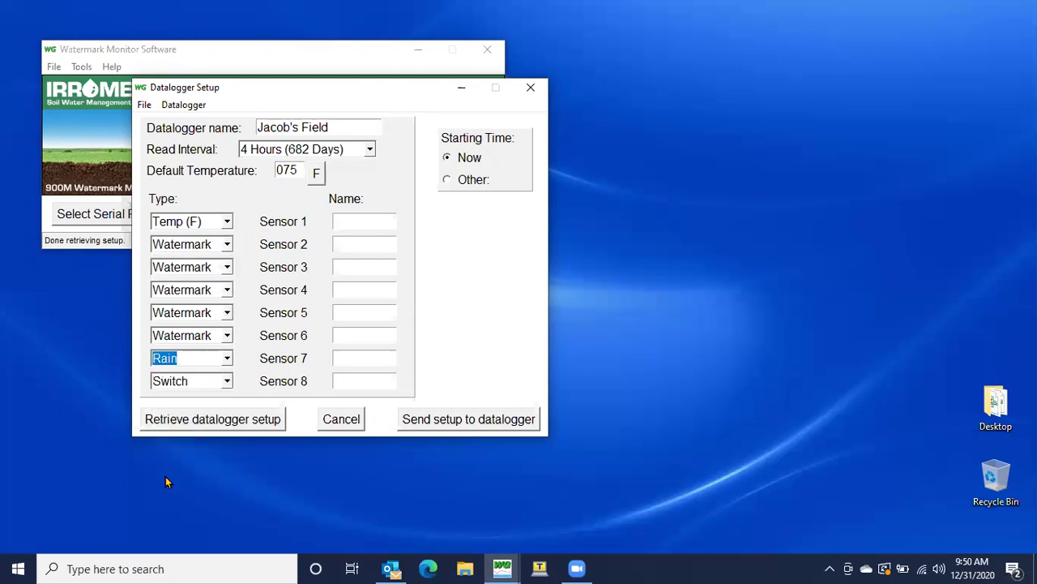
click(228, 335)
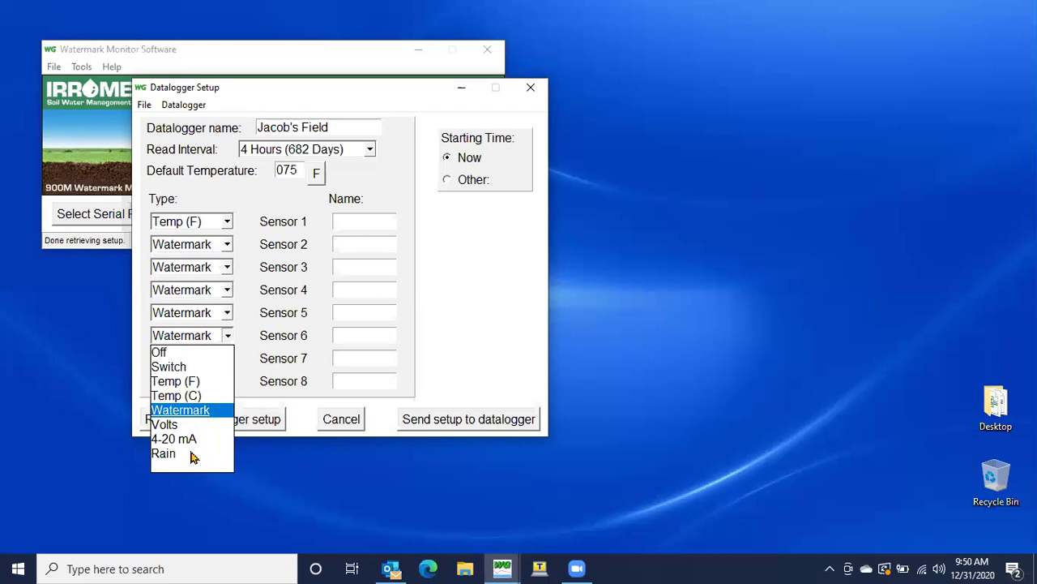
click(294, 481)
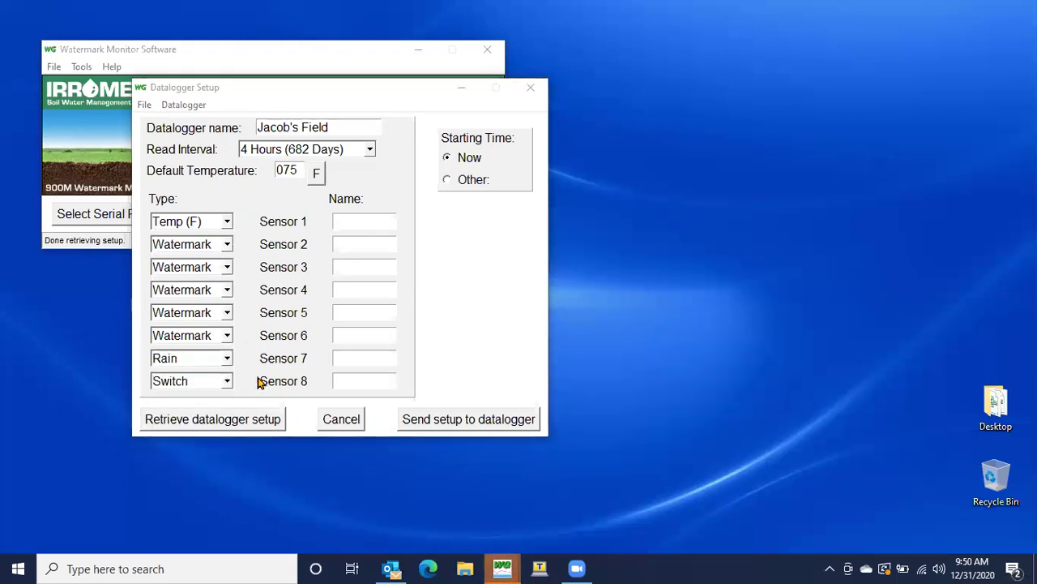
Enter sensor names Soil, 1 Ft, 2 Ft, 3 Ft for Sensors 1–4 and Irrigate for Sensor 8
click(350, 217)
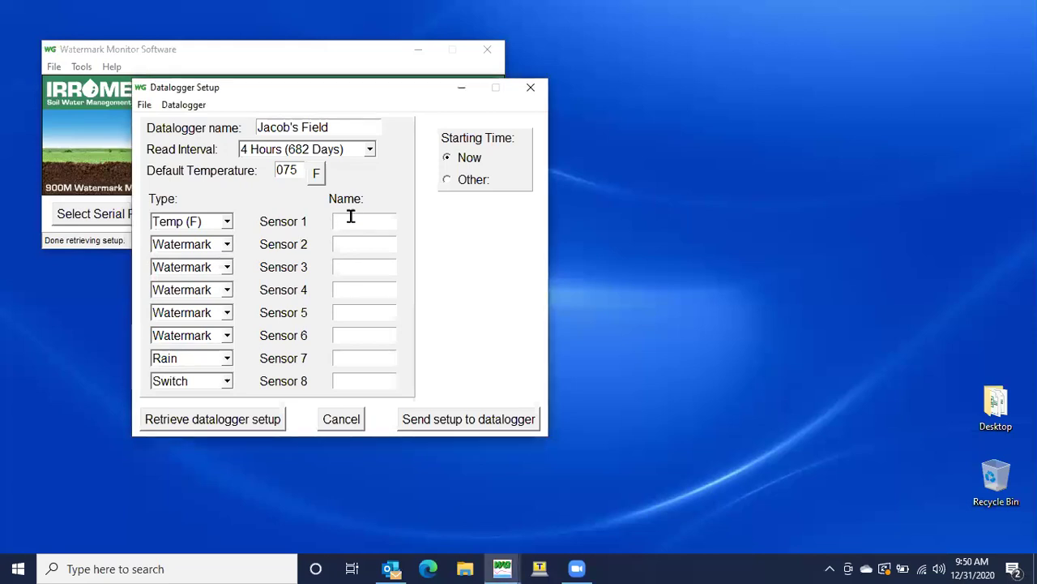
text(Soil)
click(372, 246)
text(1 Ft)
click(365, 263)
text(2 Ft)
click(353, 291)
text(3 Ft)
click(361, 379)
text(Irrigate)
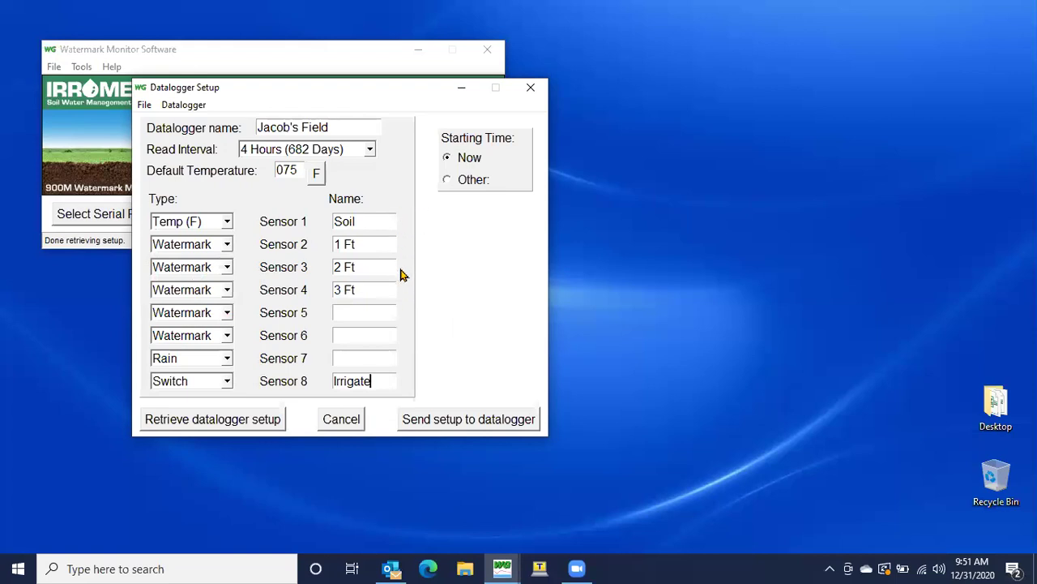
Send the setup to the datalogger, accepting deletion of stored data, and acknowledge completion
click(431, 420)
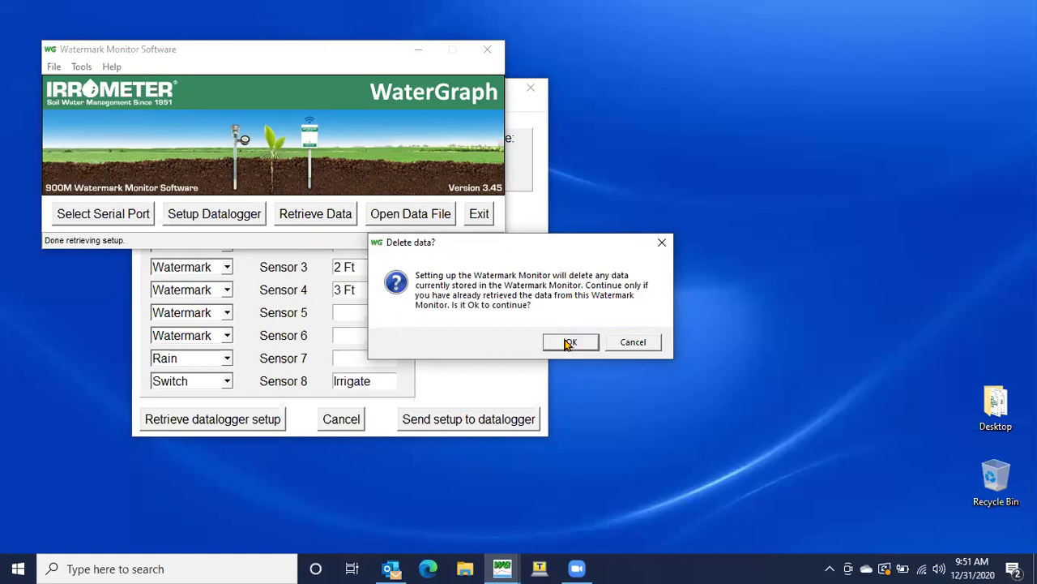
click(570, 343)
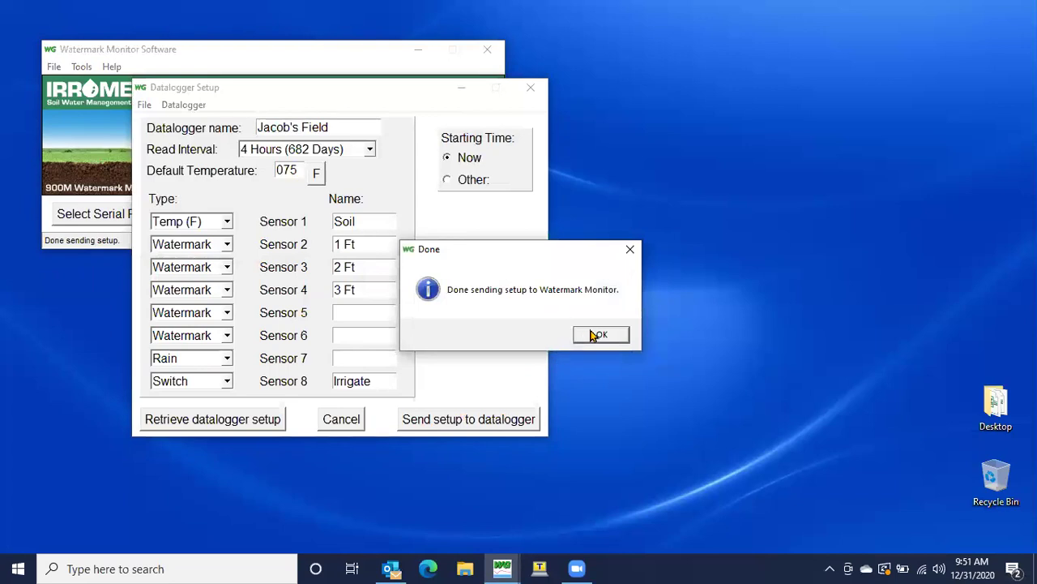
click(598, 334)
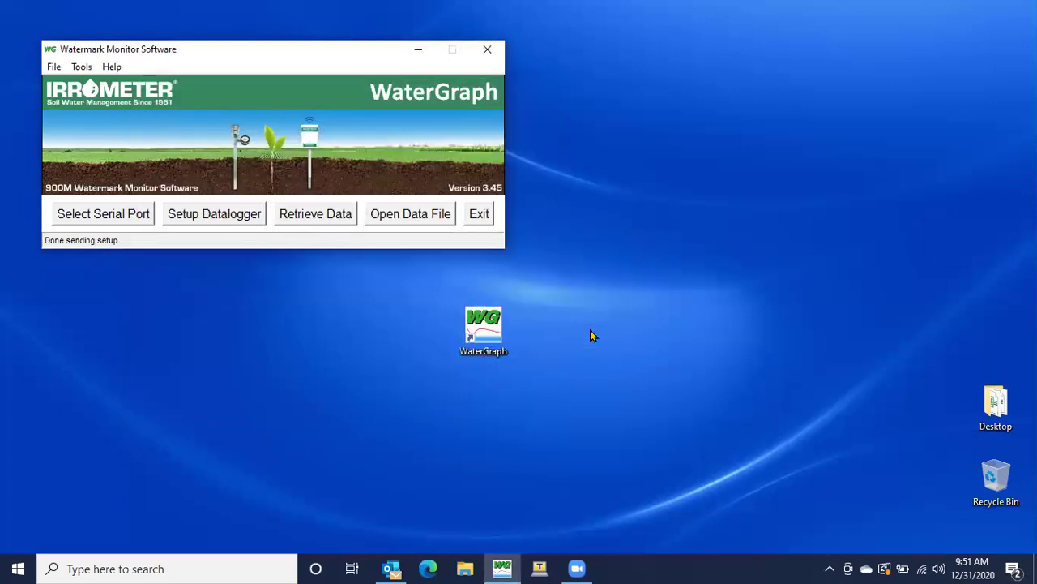